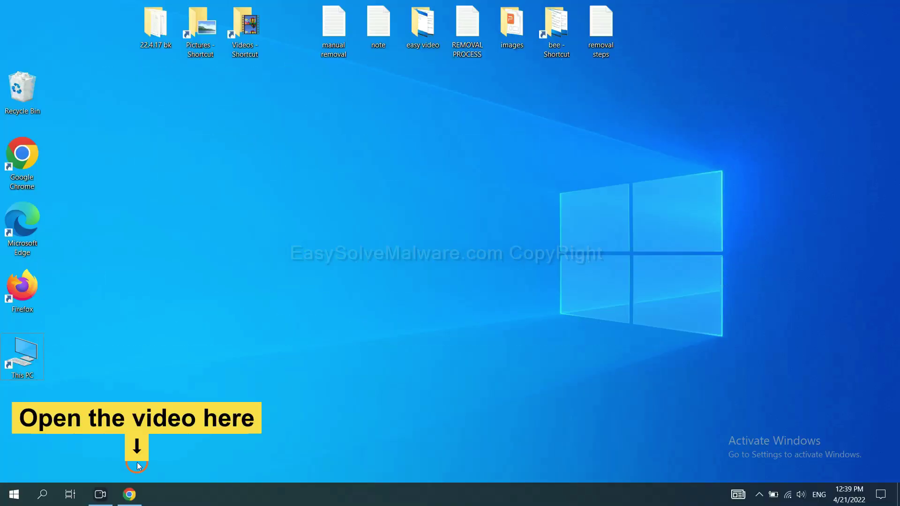
Open the easysolvemalware.com removal guide from the video description, then download and run the SpyHunter installer
left_click(138, 493)
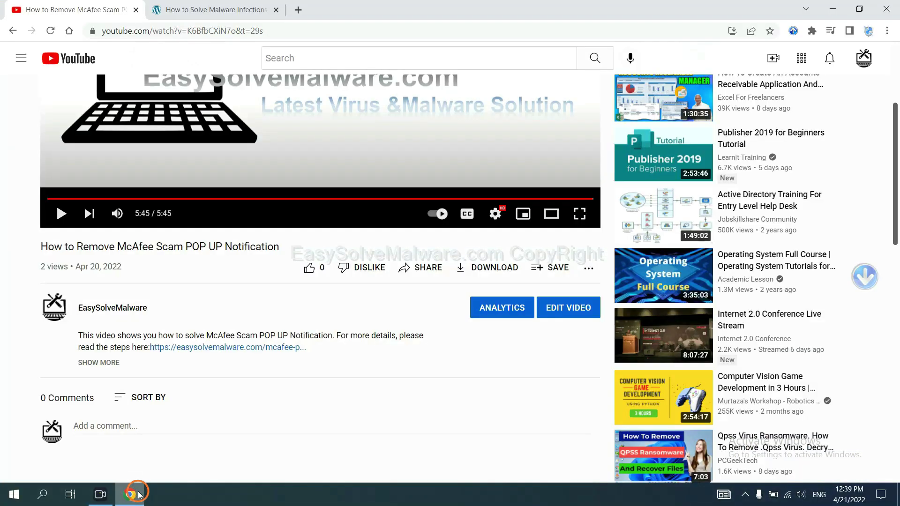
left_click(248, 349)
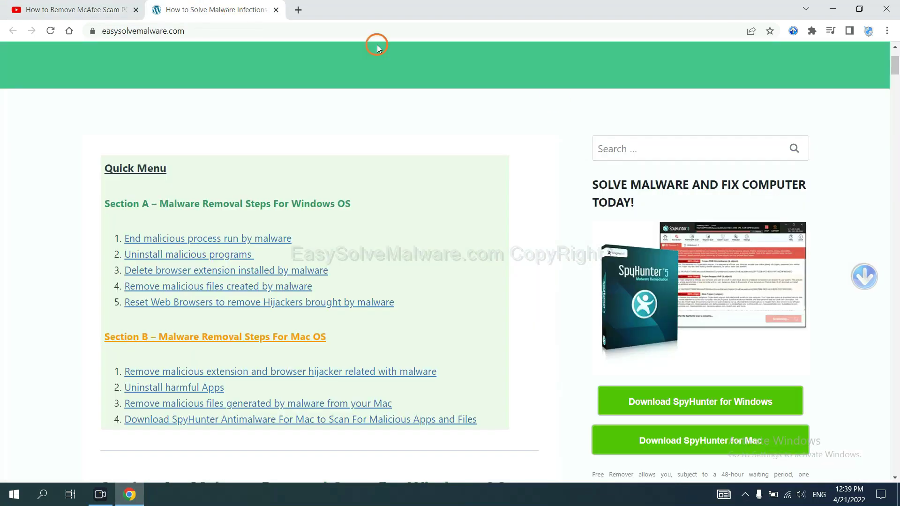
left_click(895, 240)
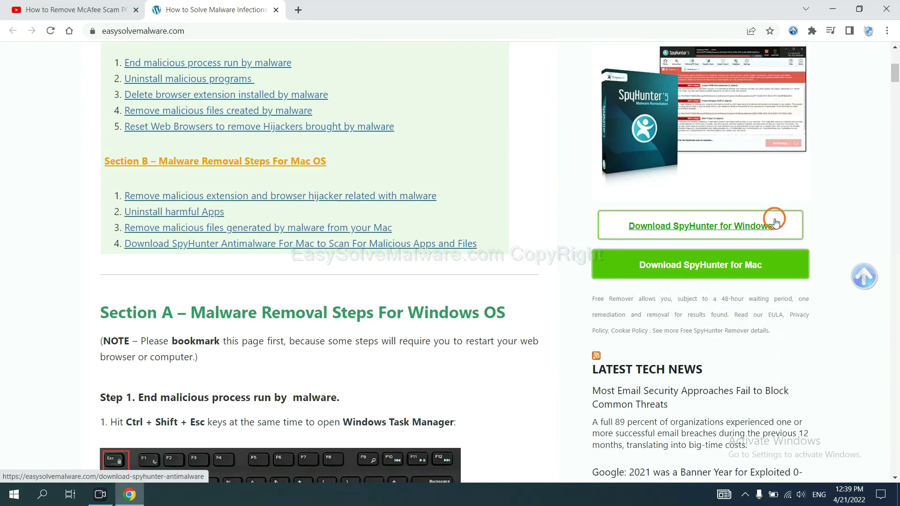
left_click(764, 224)
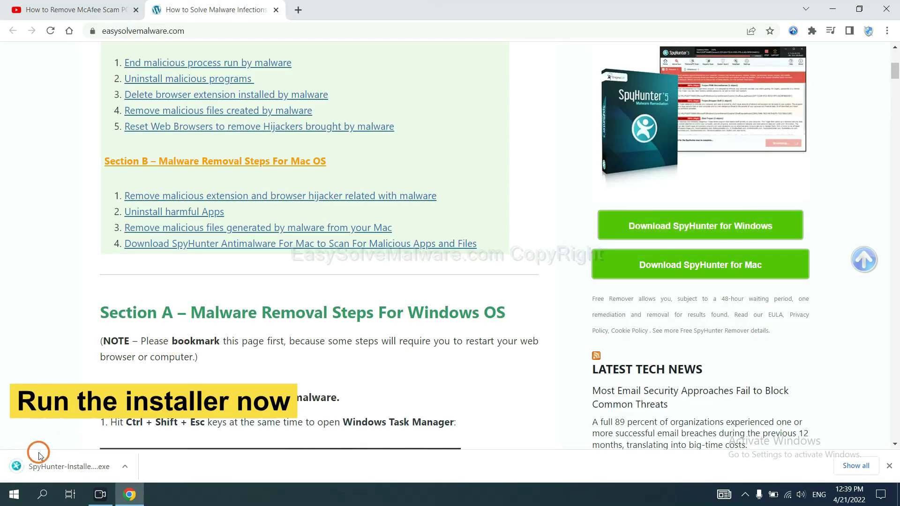
left_click(58, 467)
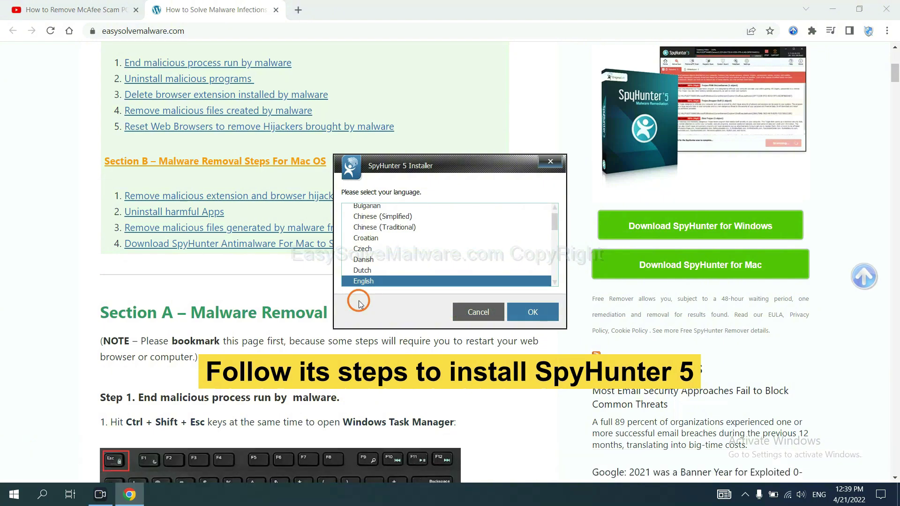
Install SpyHunter 5 in English after accepting the EULA and Privacy Policy
left_click(520, 312)
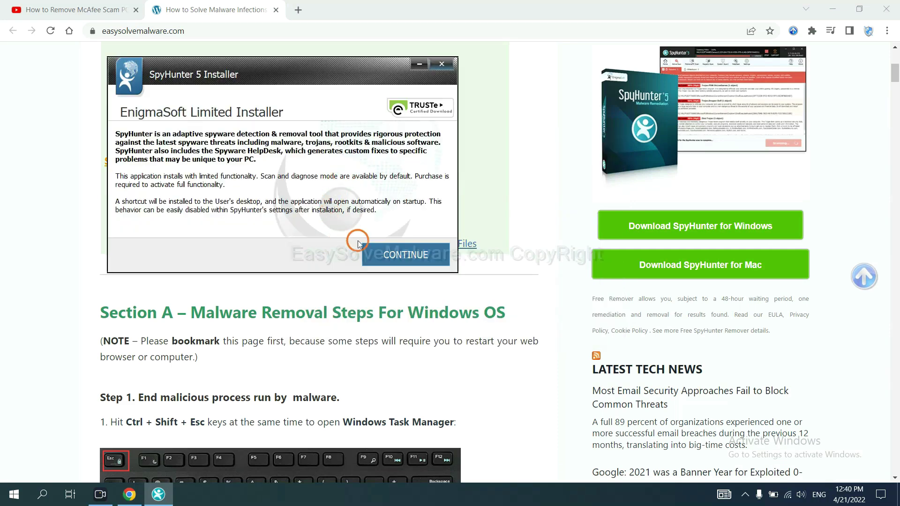
left_click(358, 243)
left_click(364, 258)
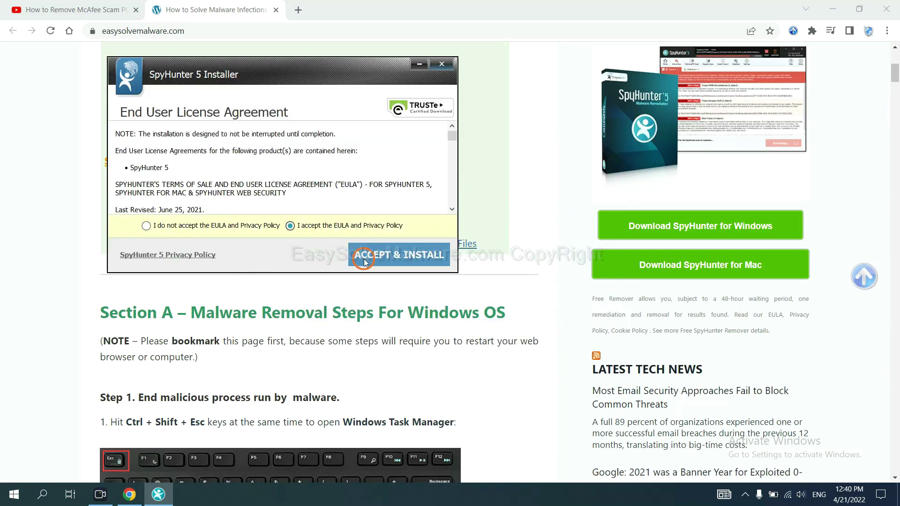
left_click(365, 259)
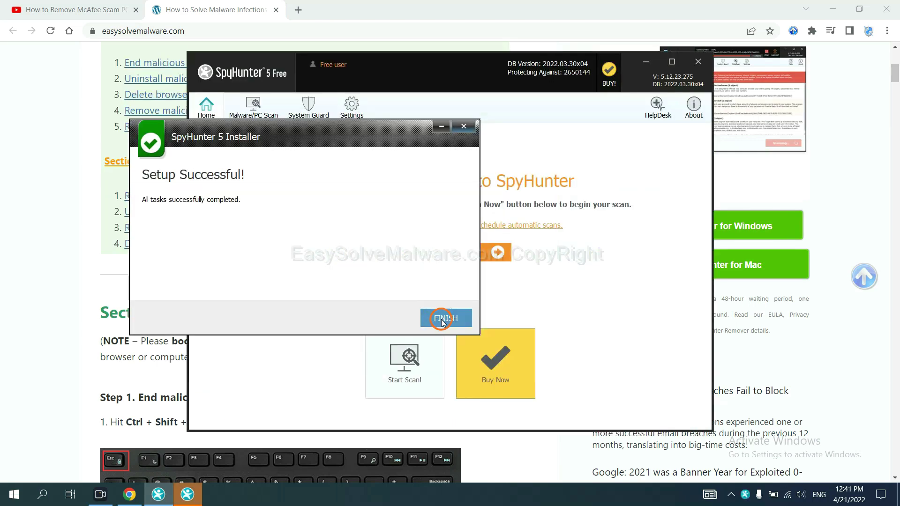
Scan the computer with SpyHunter and proceed to remove the detected remove360.bat object
left_click(445, 319)
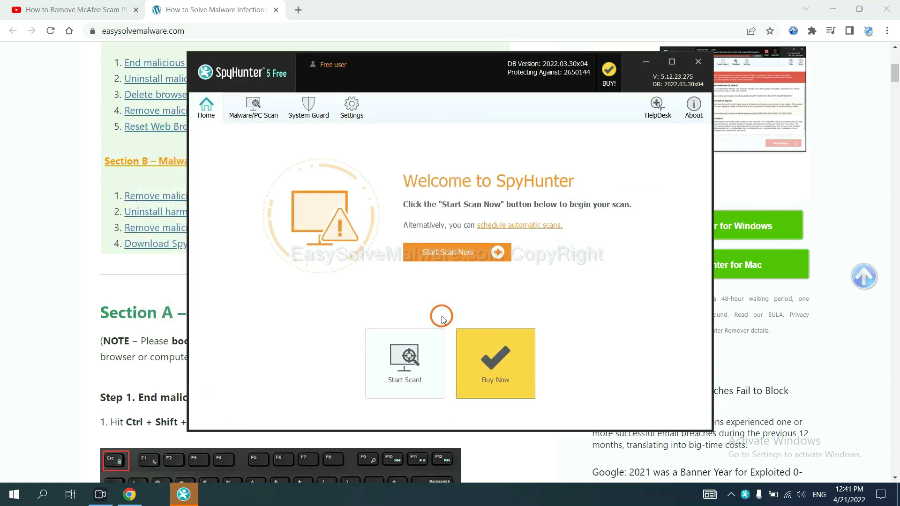
left_click(442, 254)
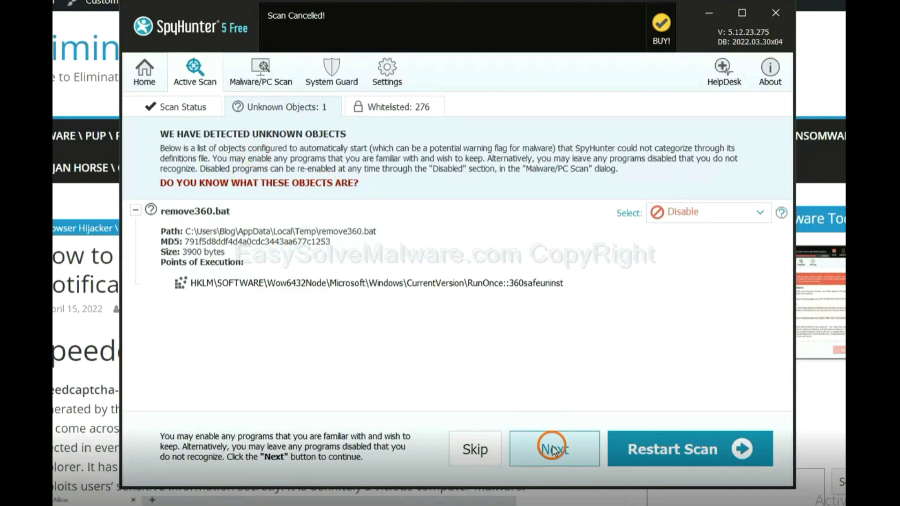
left_click(553, 448)
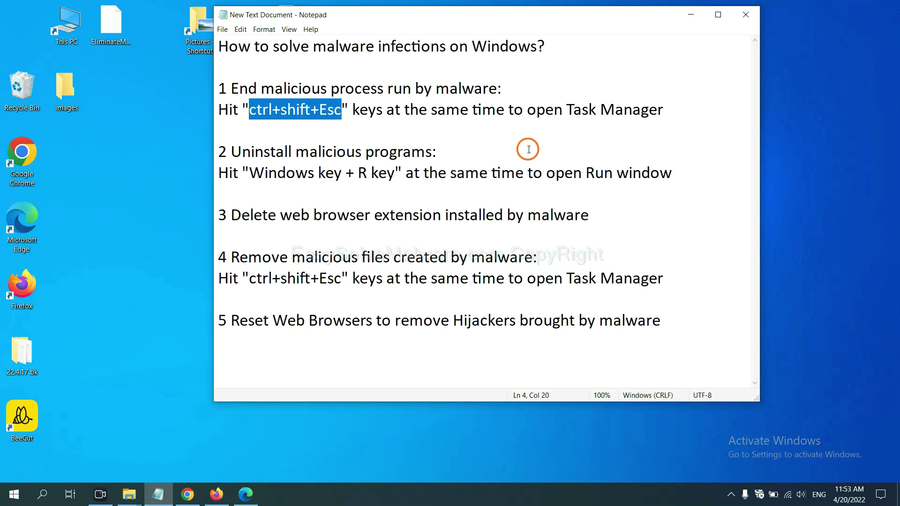
Highlight the ctrl+shift+Esc shortcut in step 1 of the Notepad notes
left_click_drag(341, 110, 252, 112)
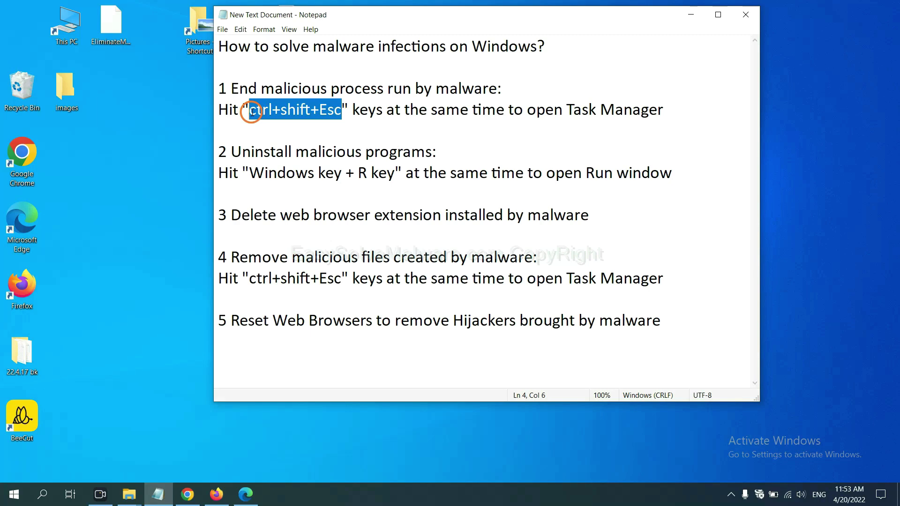
End the Usermode Font Driver Host process in Task Manager, then close Task Manager
key("ctrl+shift+Escape")
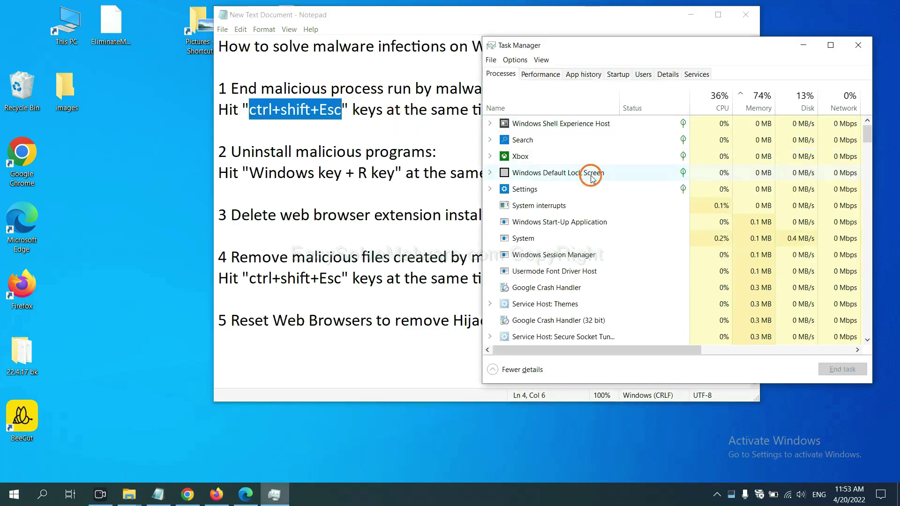
left_click(601, 238)
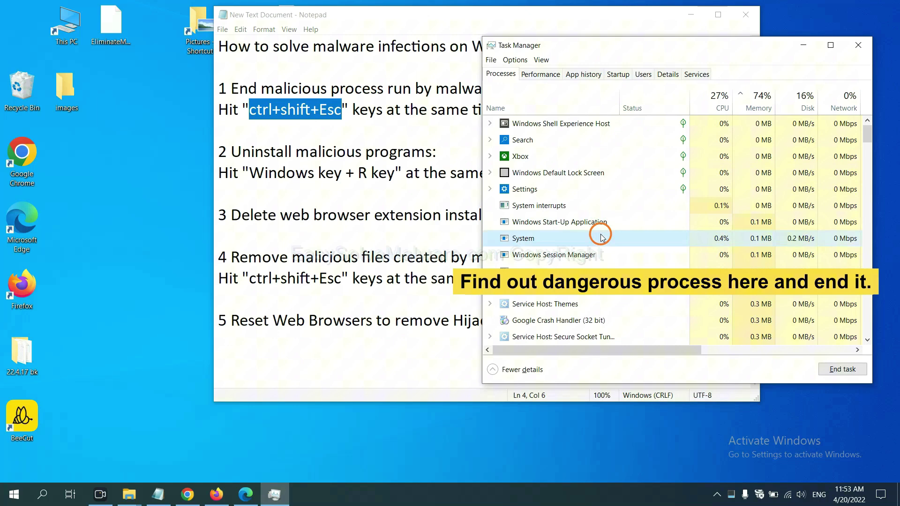
left_click(598, 269)
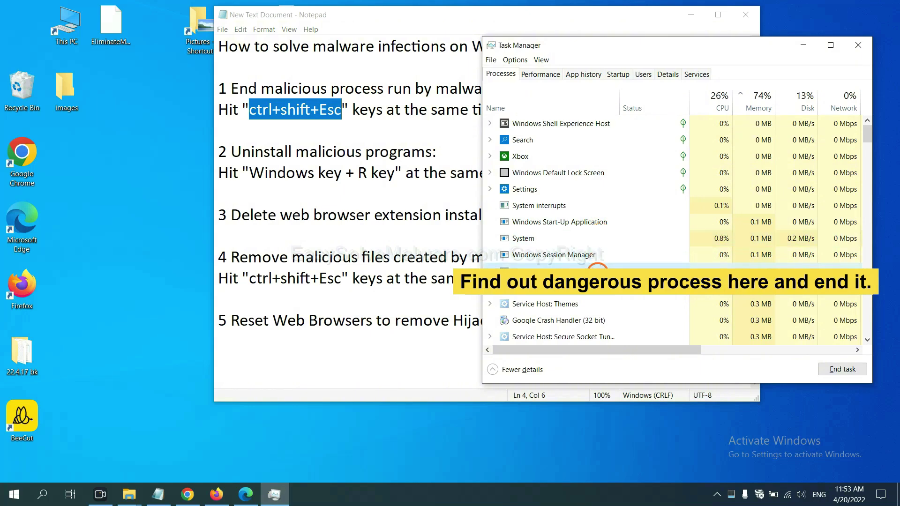
left_click(851, 370)
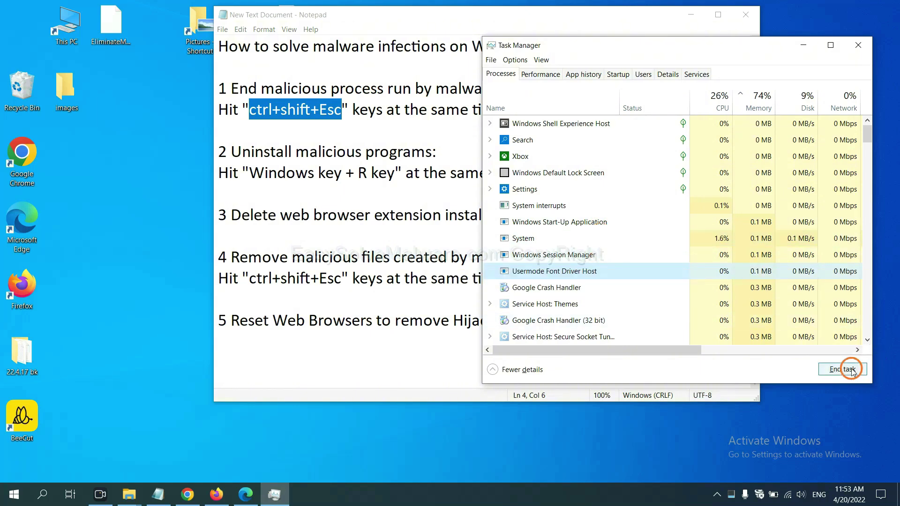
left_click(856, 46)
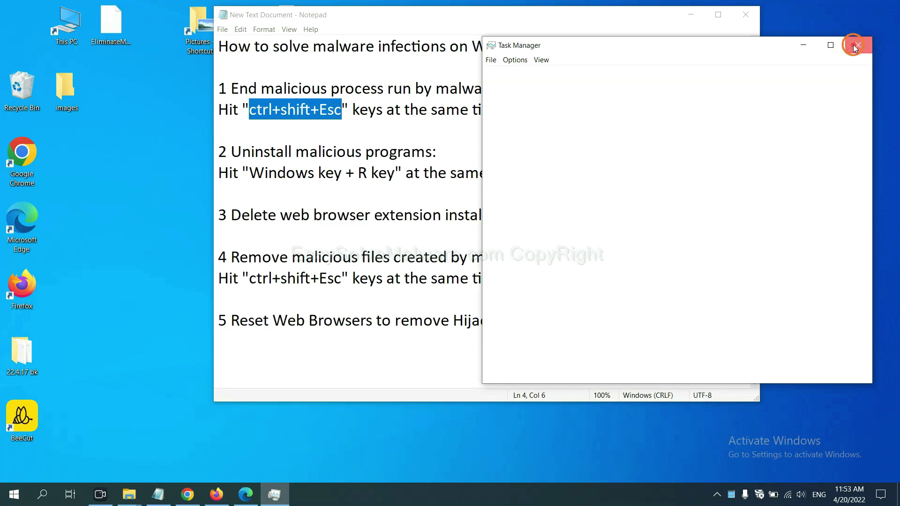
left_click(412, 170)
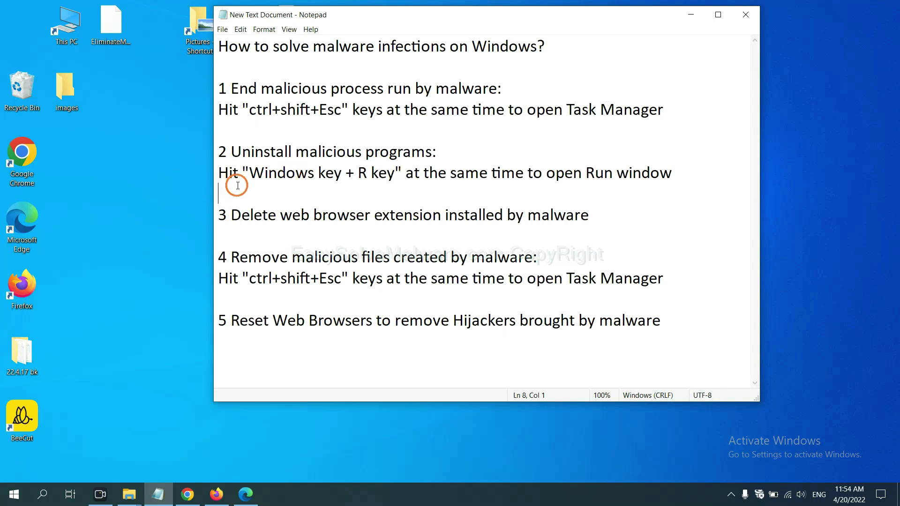
Bring up the Run window beside the notes with the control panel command selected
left_click_drag(243, 178, 394, 183)
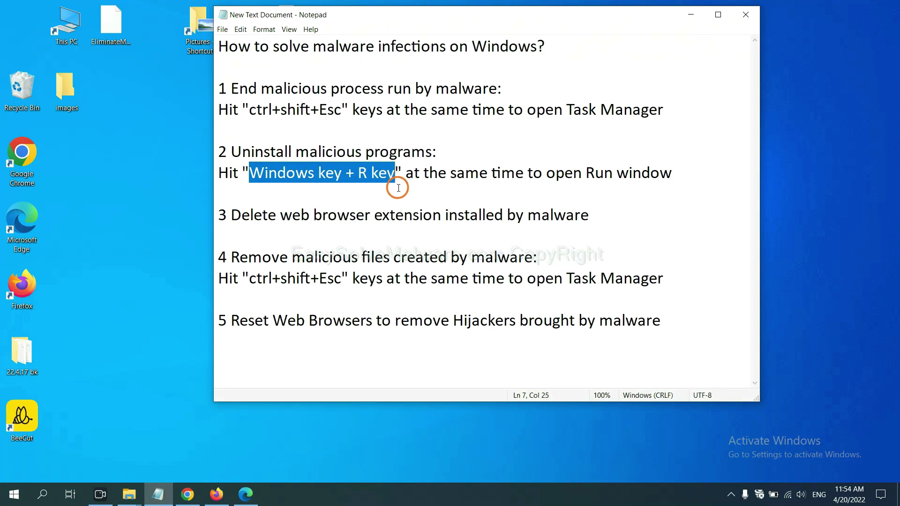
key("super+r")
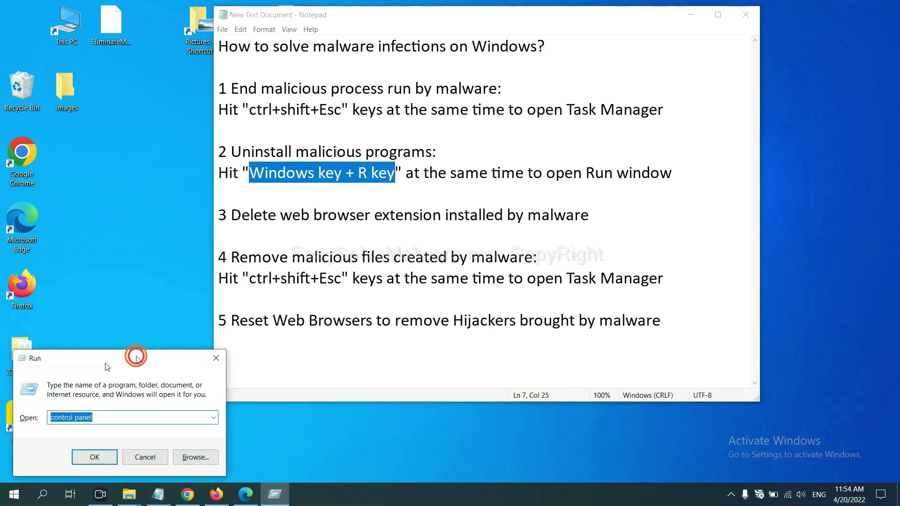
left_click_drag(136, 358, 685, 150)
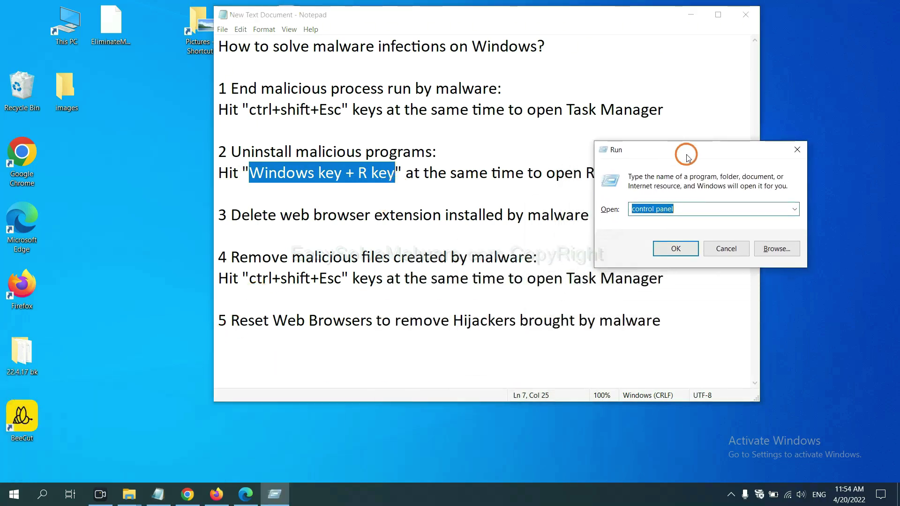
left_click(694, 208)
left_click_drag(701, 210, 618, 209)
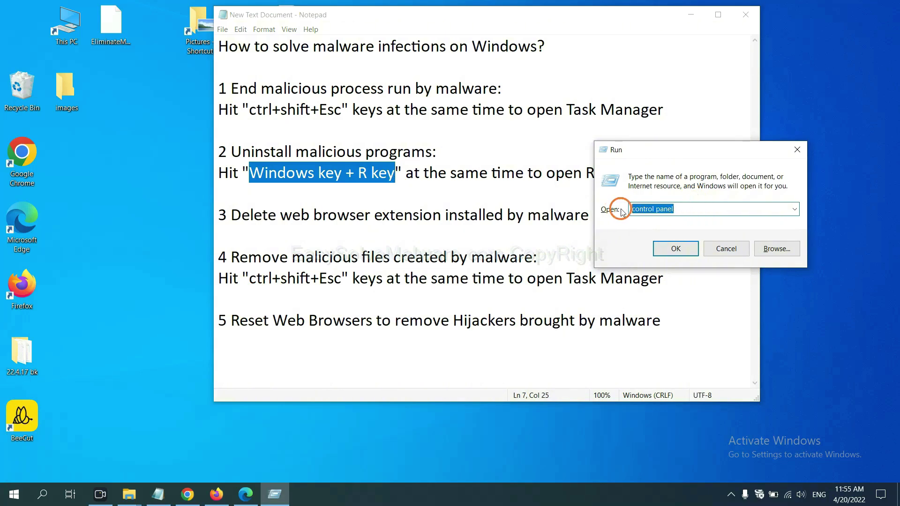
Open Control Panel's installed programs list and select Xiph.Org Open Codecs
left_click(673, 256)
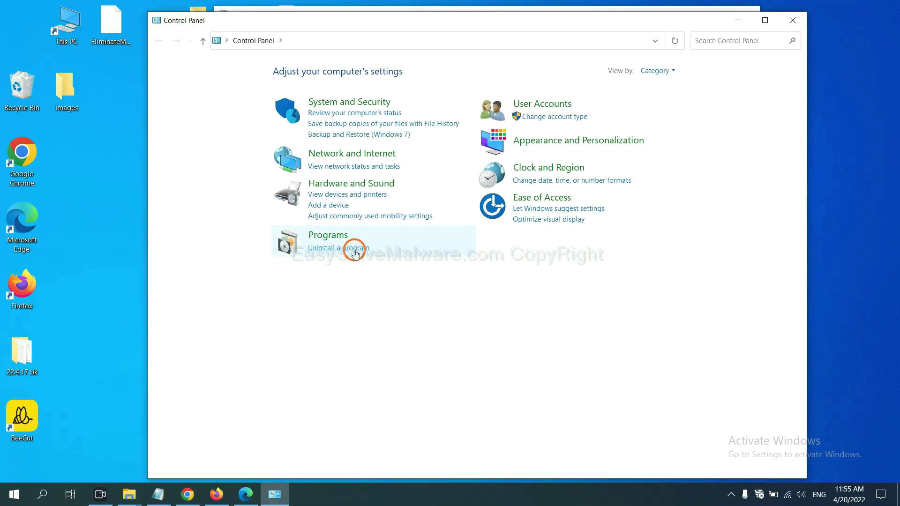
left_click(355, 248)
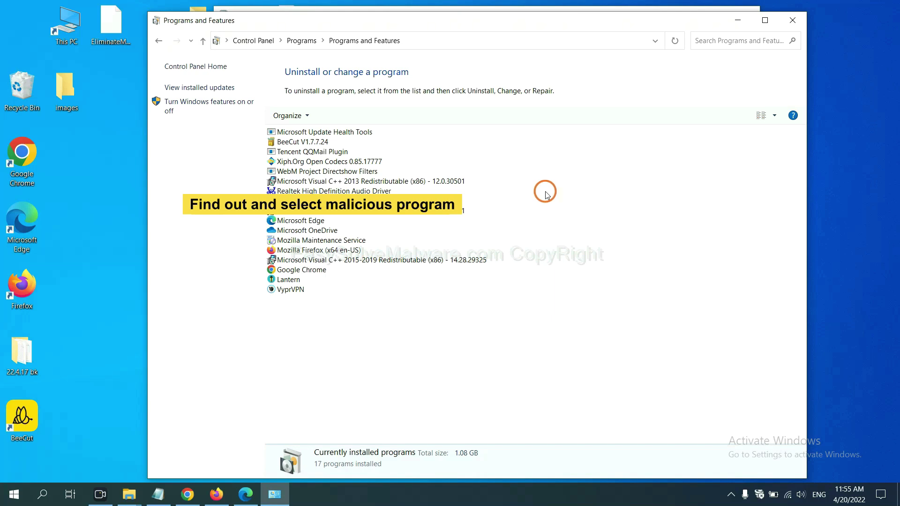
left_click(354, 161)
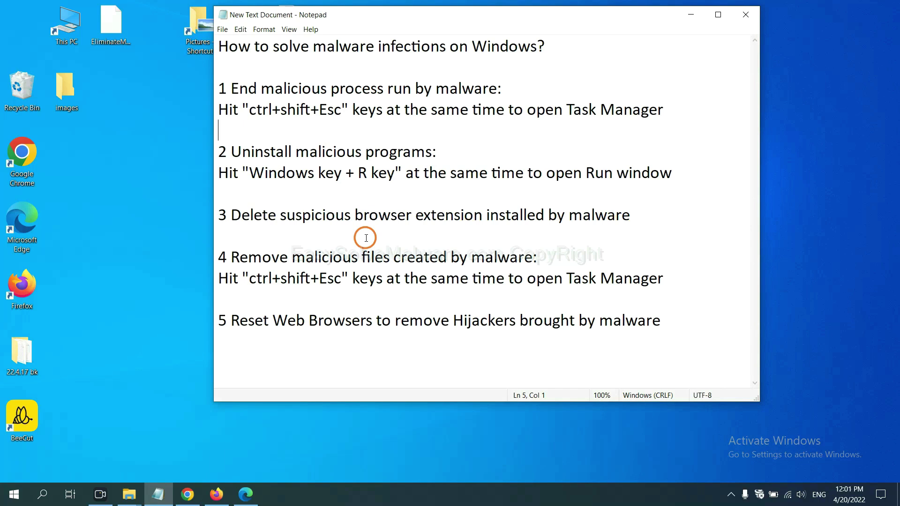
Open Chrome's Extensions page through More tools to review the Scroll To Top extension
left_click(187, 494)
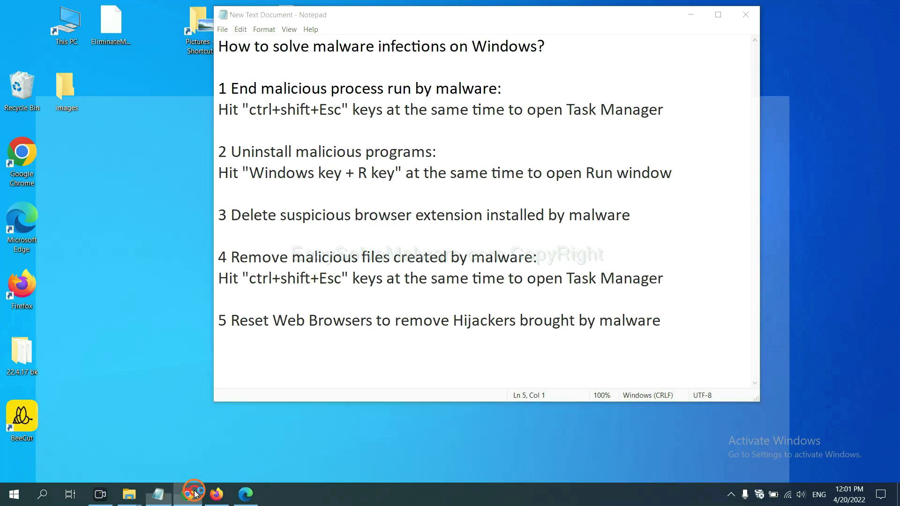
left_click(886, 32)
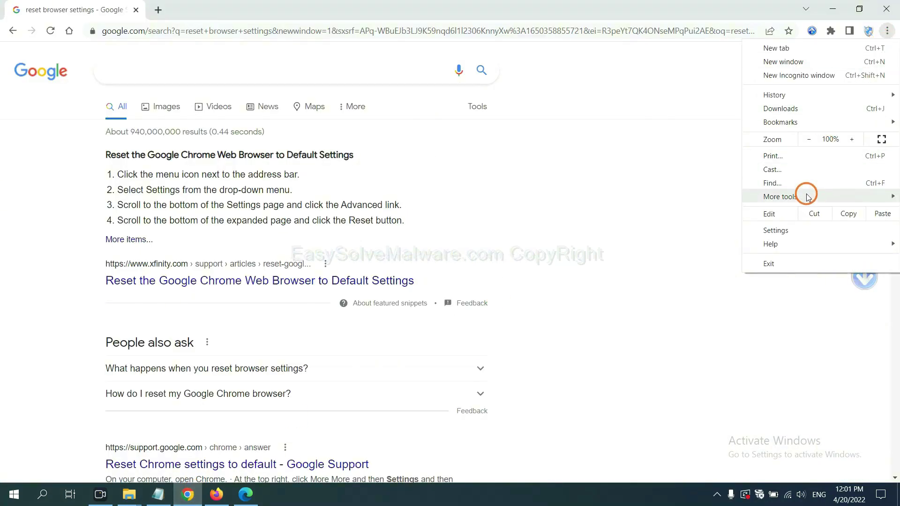
mouse_move(806, 197)
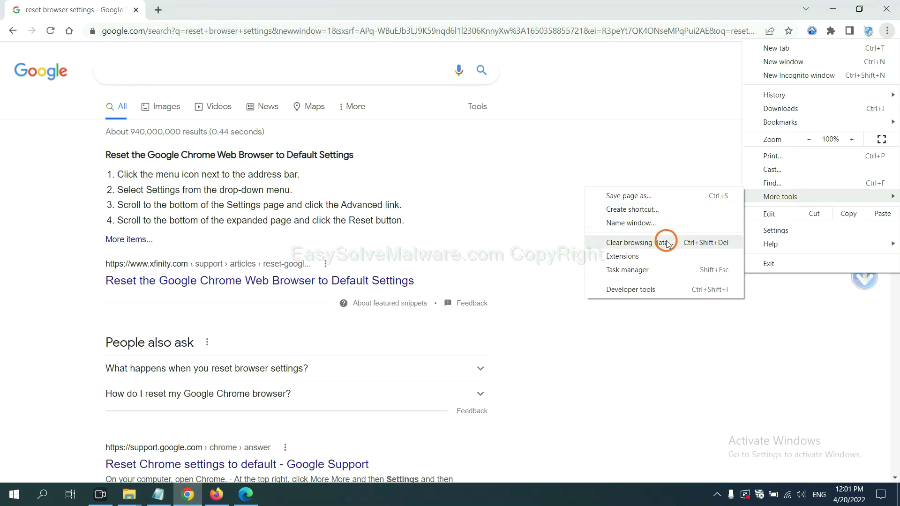
left_click(663, 256)
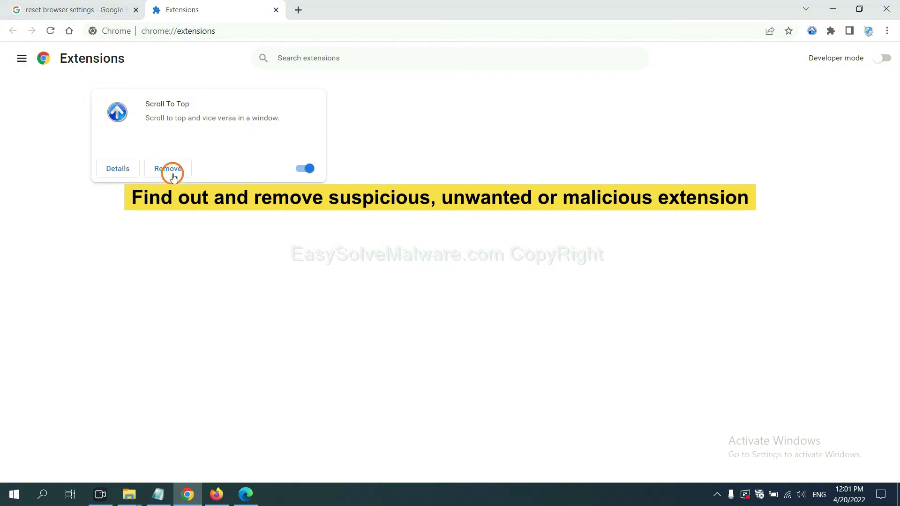
Remove the GIPHY for Firefox extension in Firefox's Add-ons Manager
left_click(216, 492)
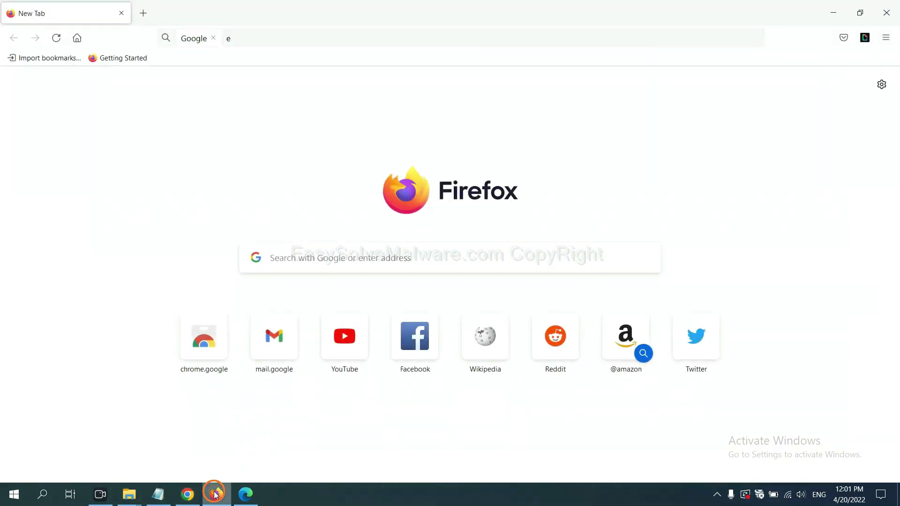
left_click(889, 39)
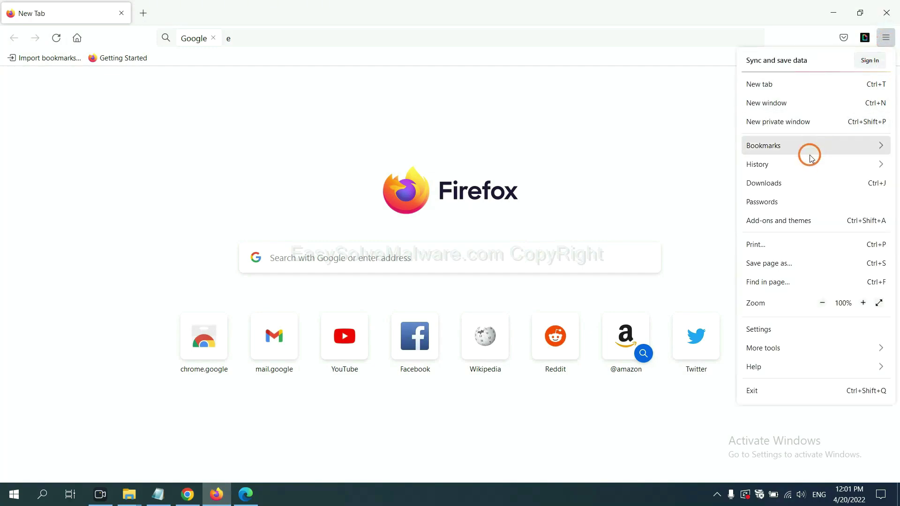
left_click(787, 228)
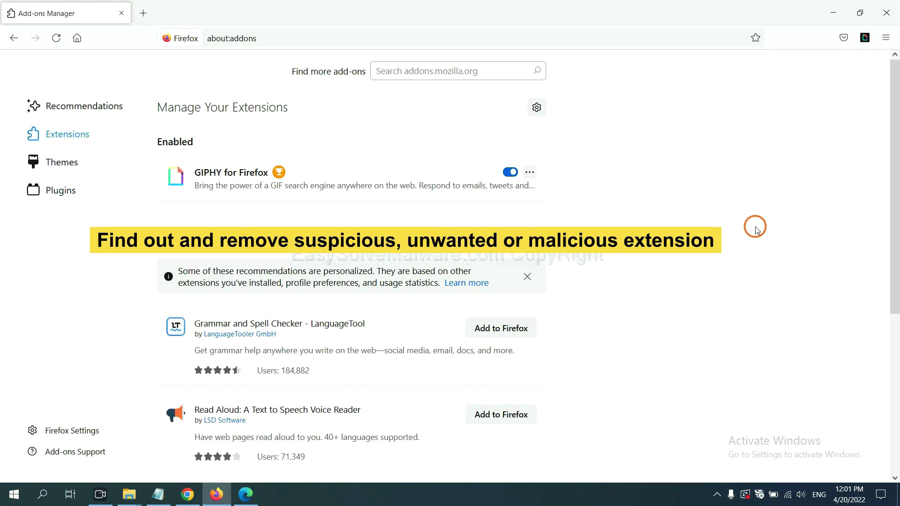
left_click(530, 173)
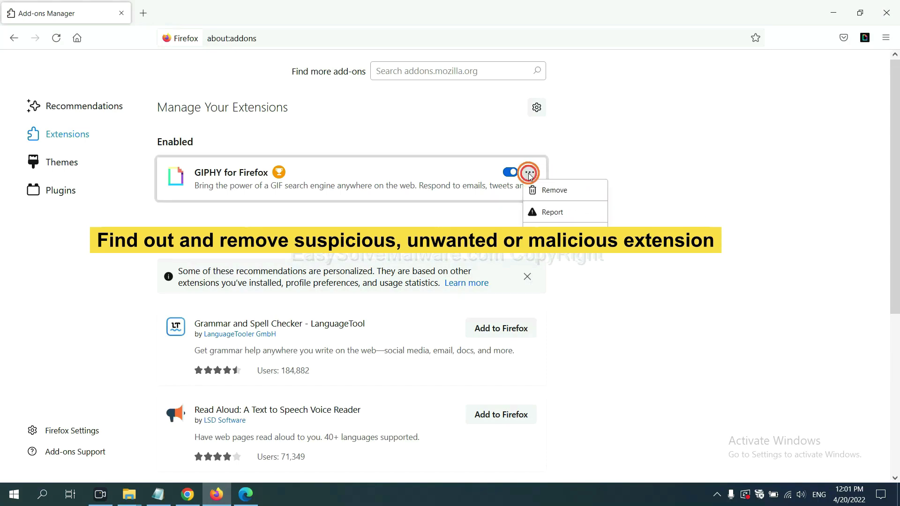
left_click(544, 191)
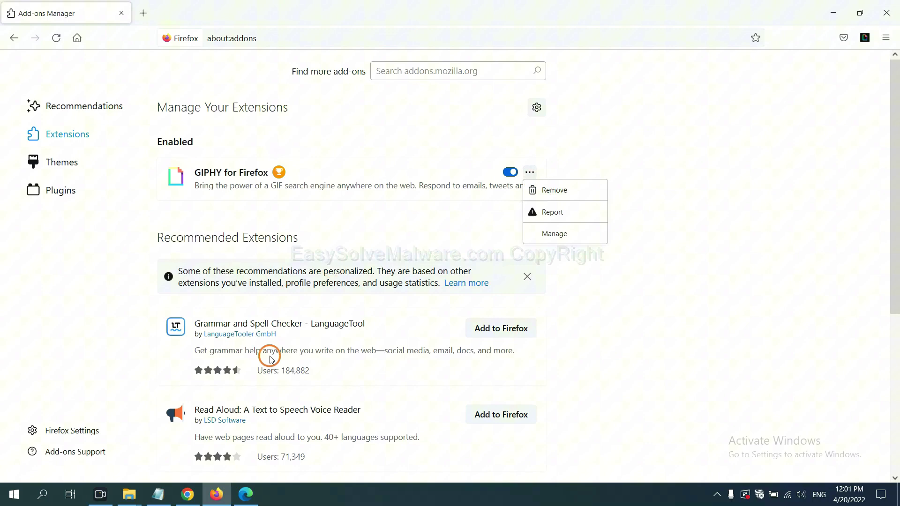
left_click(245, 493)
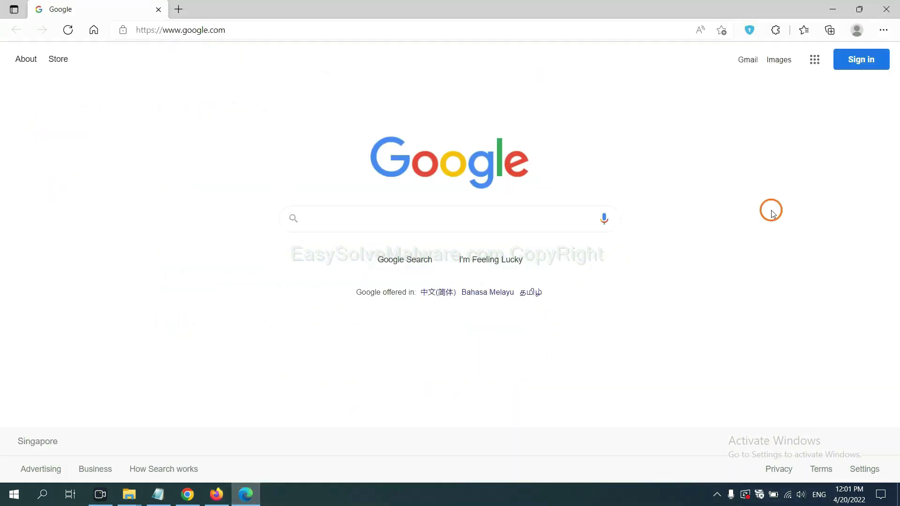
Remove the ArcVpn Free Fast VPN Proxy extension from Edge, then show the desktop
left_click(883, 33)
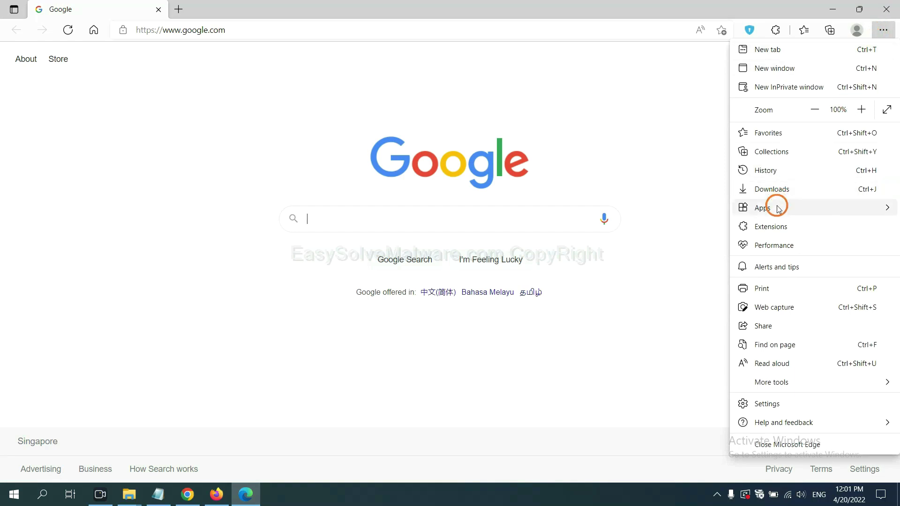
right_click(774, 229)
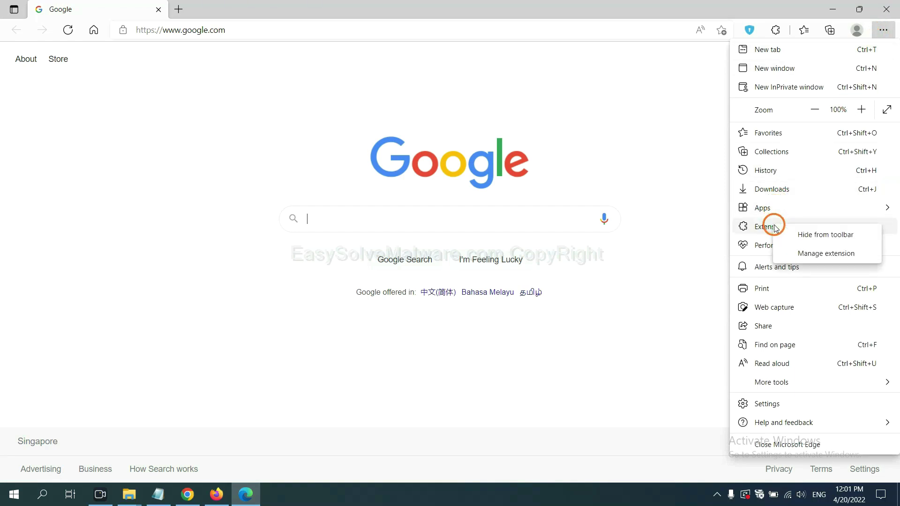
left_click(808, 254)
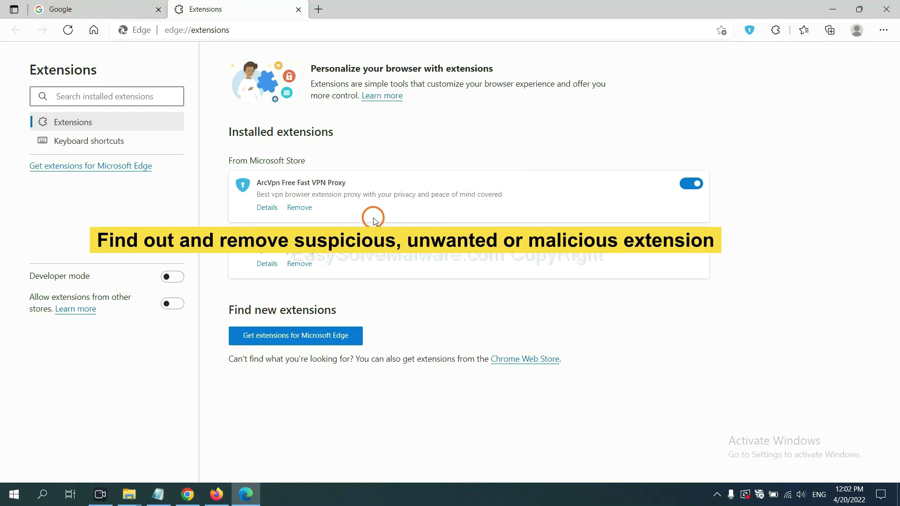
left_click(309, 210)
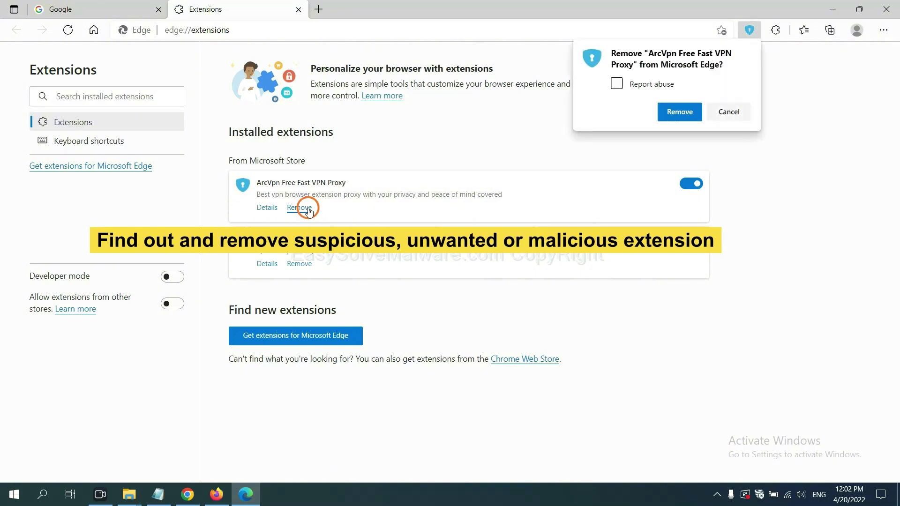
left_click(674, 116)
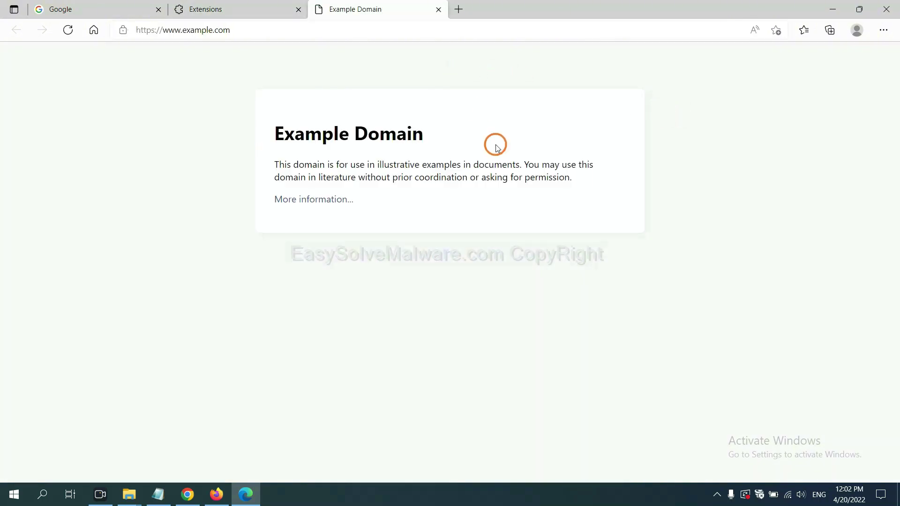
left_click(895, 500)
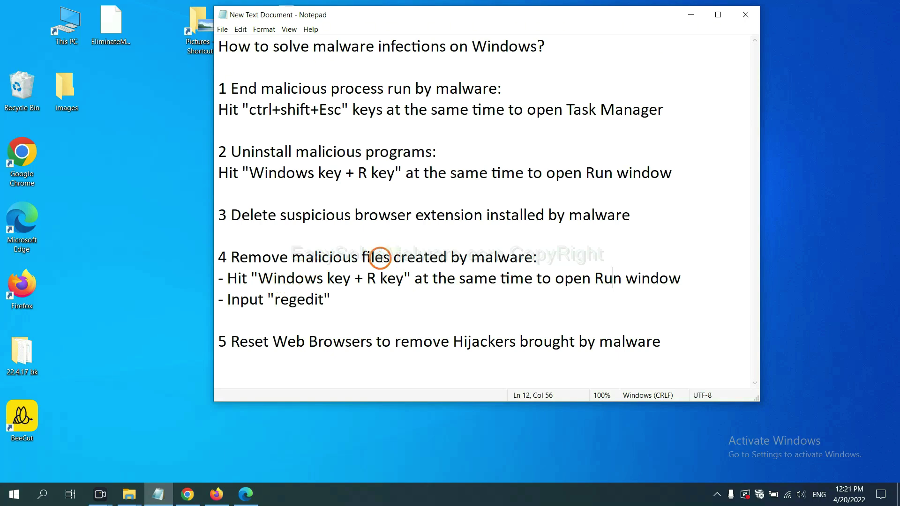
Following step 4 of the notes, run regedit from the Run box to open Registry Editor
left_click_drag(229, 278, 517, 288)
left_click(522, 284)
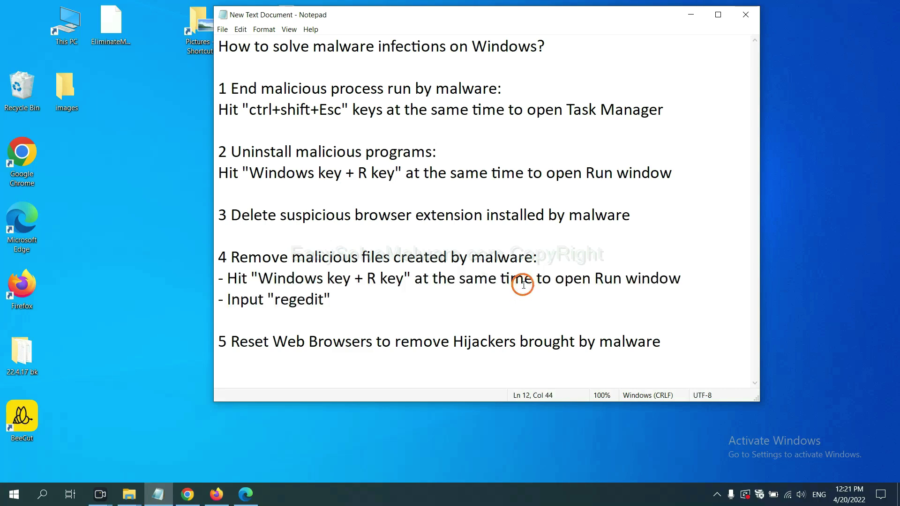
key("super+r")
left_click_drag(190, 356, 699, 214)
left_click(634, 246)
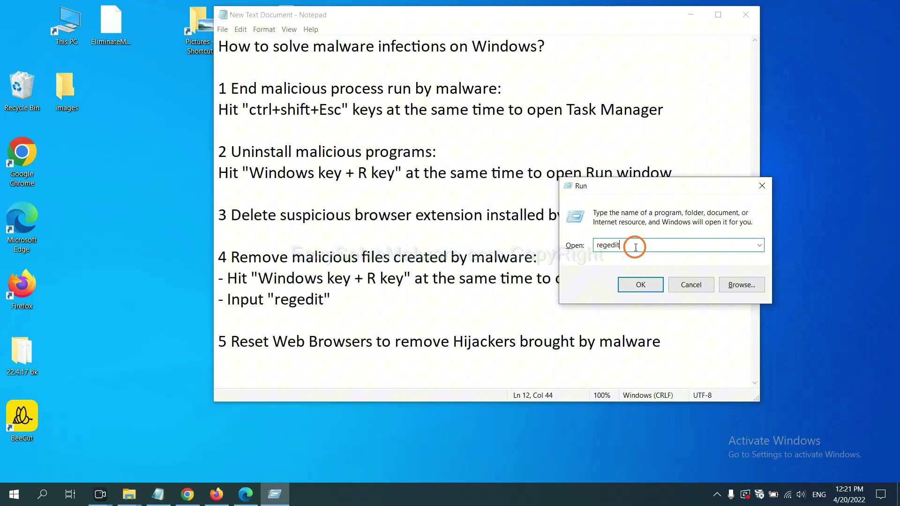
left_click(639, 285)
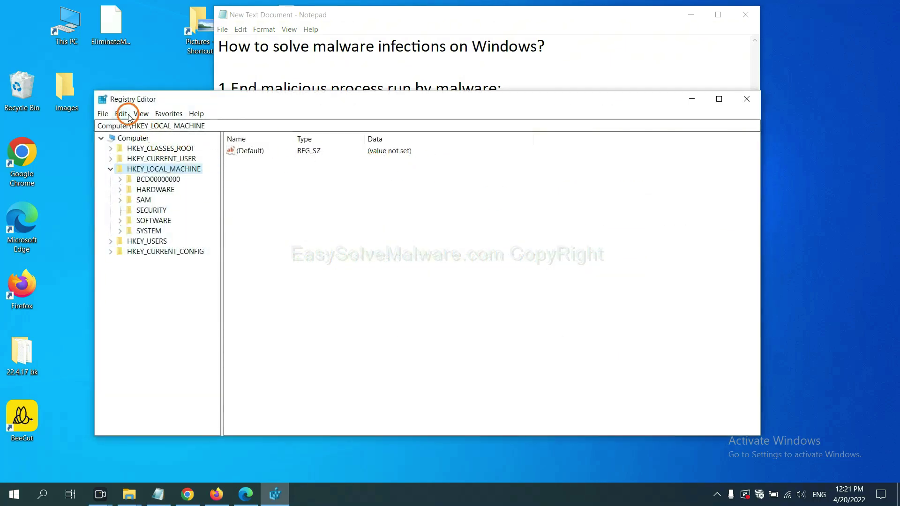
Search the registry for 'benefit', finding BeeCut.exe under the FEATURE_BROWSER_EMULATION key
left_click(123, 115)
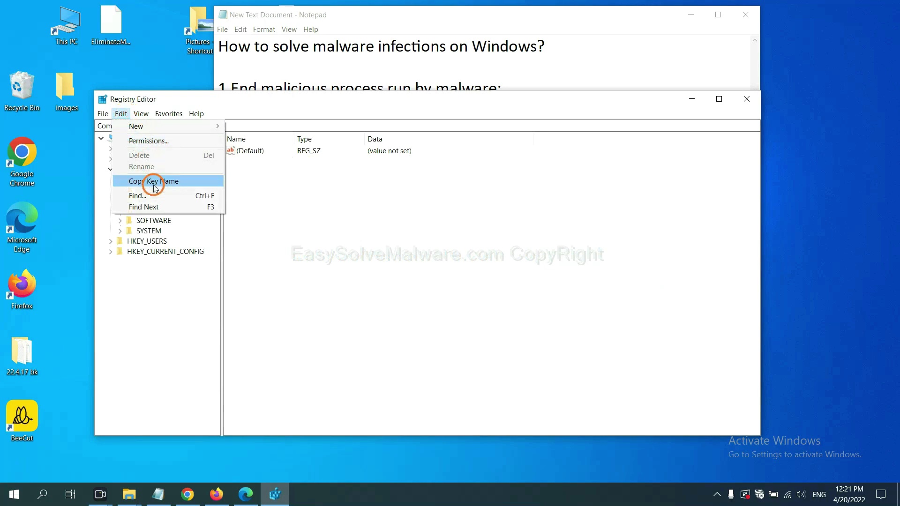
left_click(159, 196)
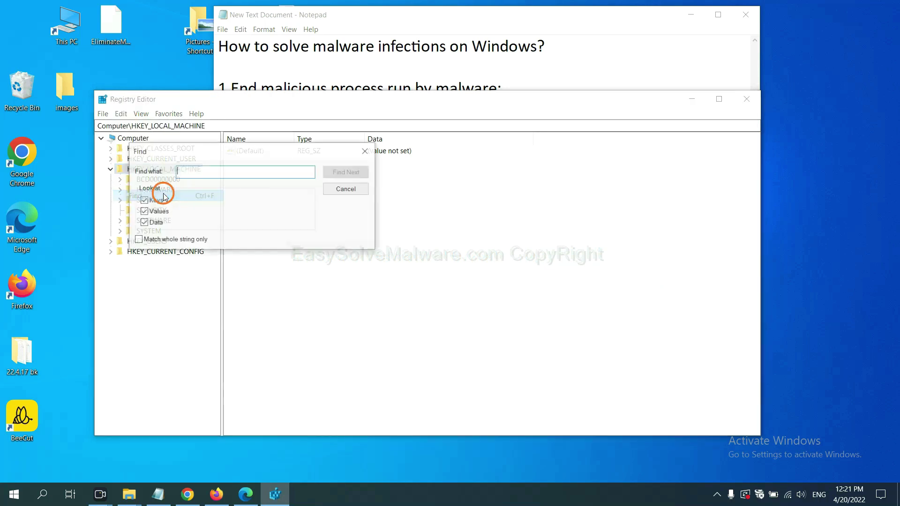
left_click_drag(251, 149, 339, 181)
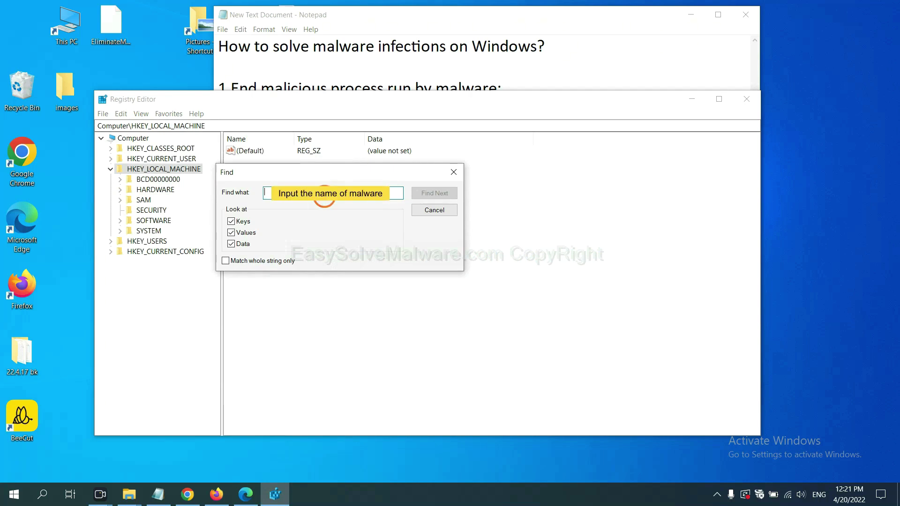
type("be")
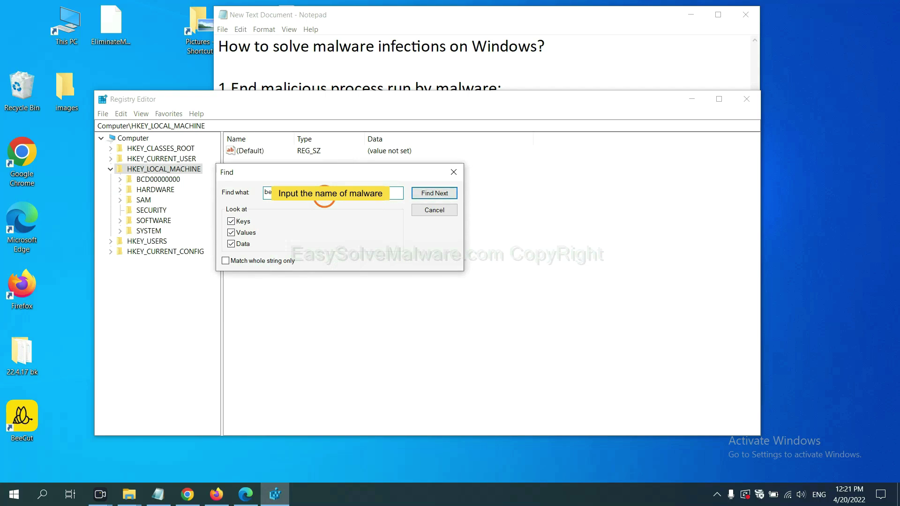
type("nefit")
left_click(433, 194)
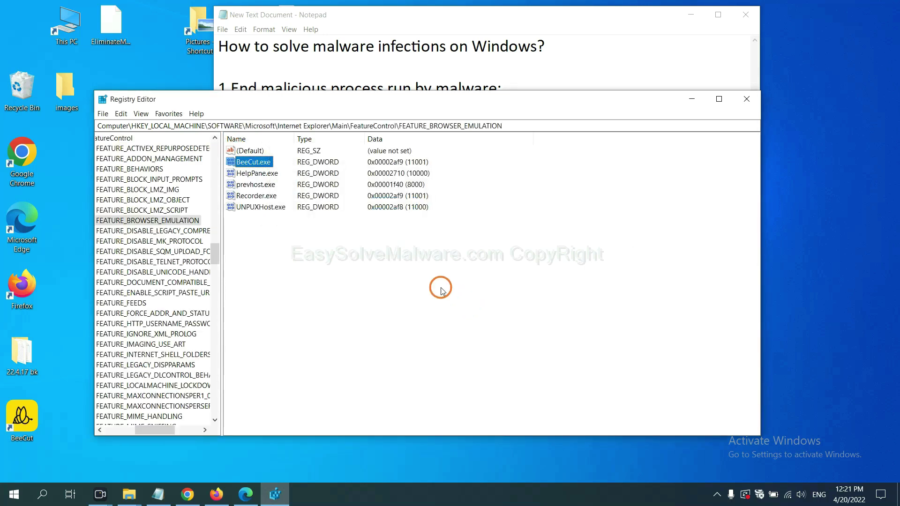
mouse_move(152, 429)
left_mouse_down()
mouse_move(131, 428)
mouse_move(143, 428)
left_mouse_up()
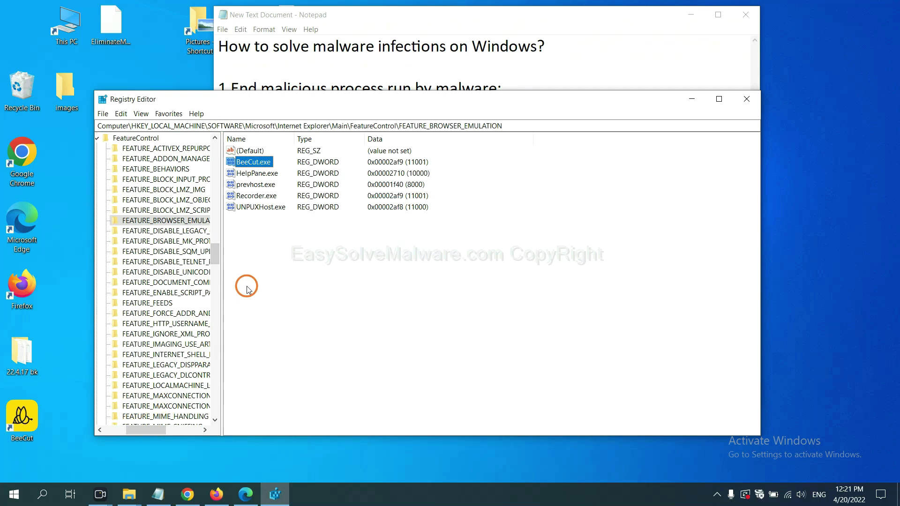
right_click(183, 223)
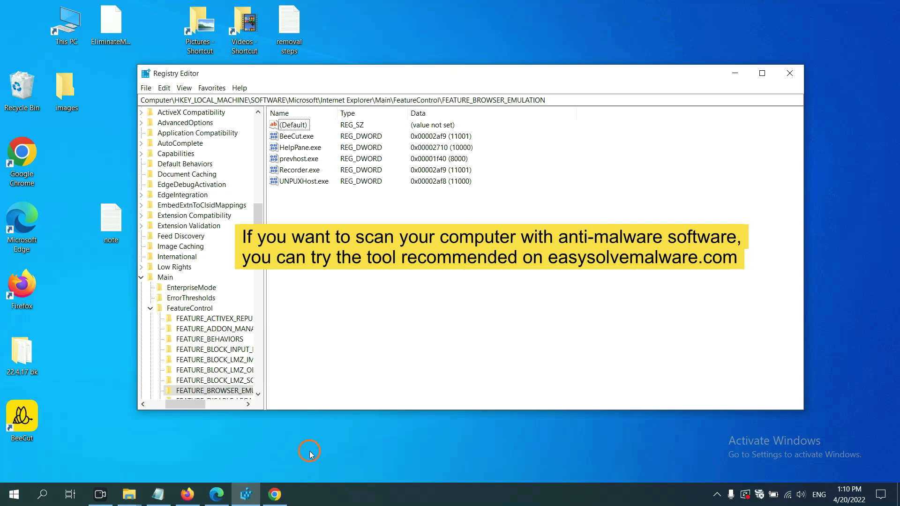
Bring the EasySolveMalware.com guide forward in Chrome and scroll through its removal steps
left_click(280, 497)
scroll(653, 311, "down", 1)
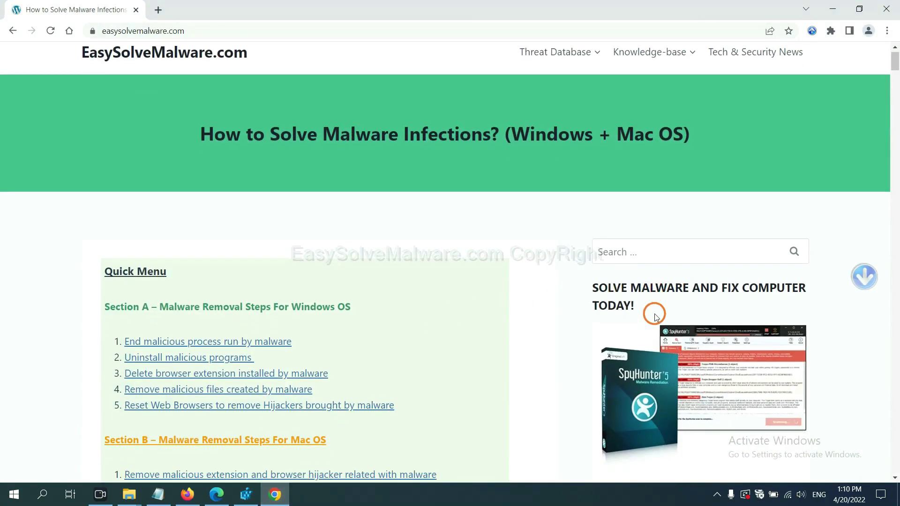
scroll(650, 329, "up", 1)
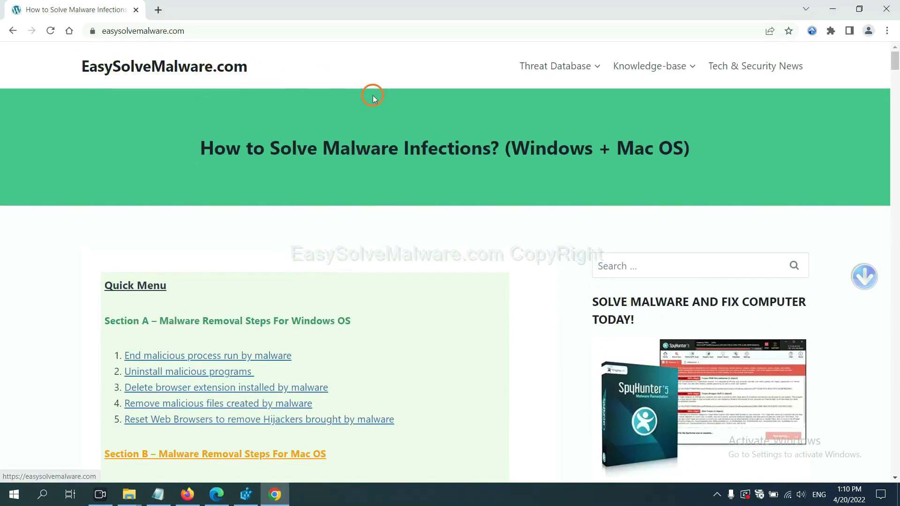
scroll(732, 299, "down", 2)
scroll(733, 314, "down", 1)
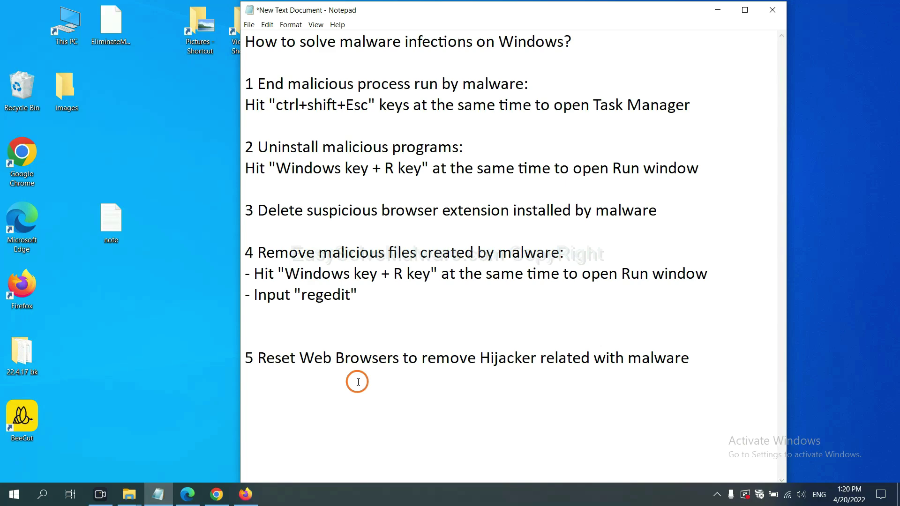
Bring up Chrome's Reset settings confirmation for original defaults, then switch to Firefox
left_click(209, 503)
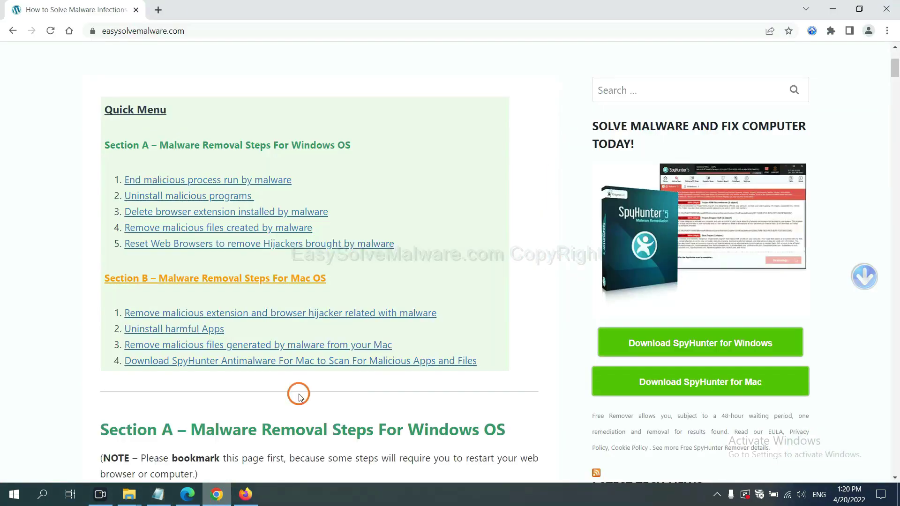
left_click(887, 31)
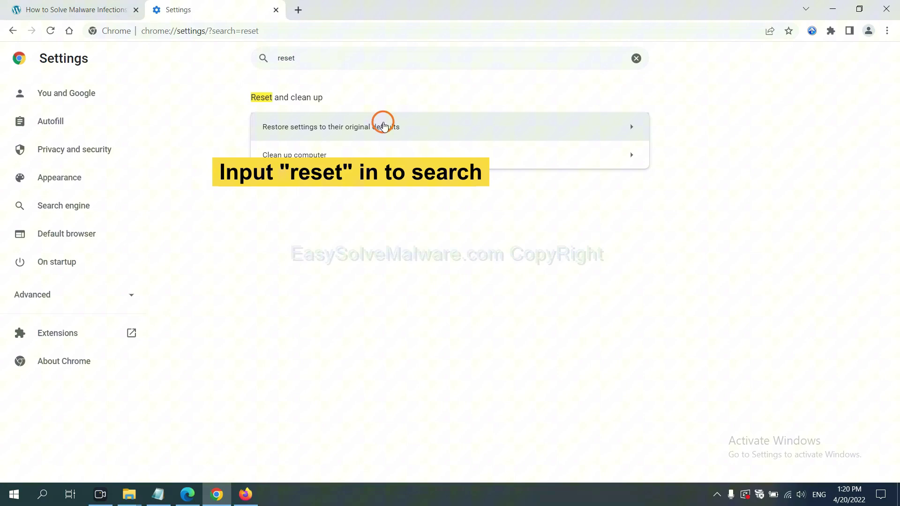
left_click(387, 126)
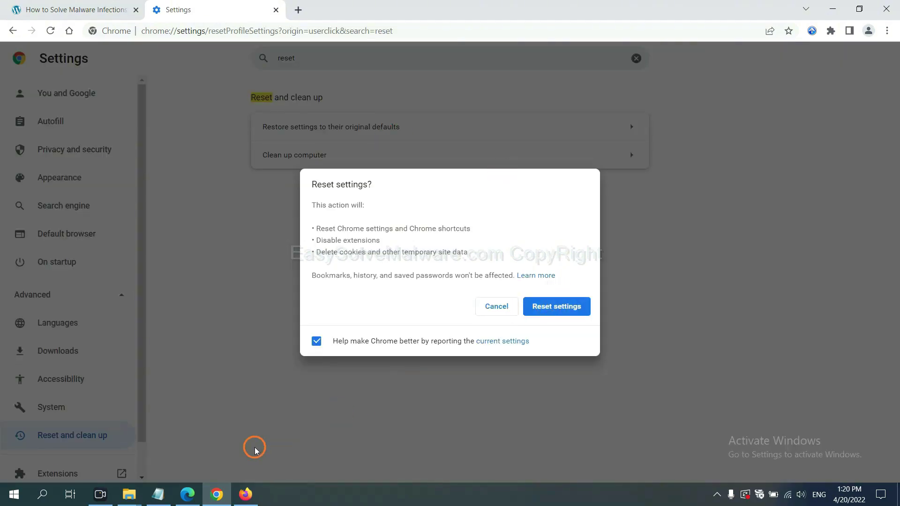
left_click(245, 494)
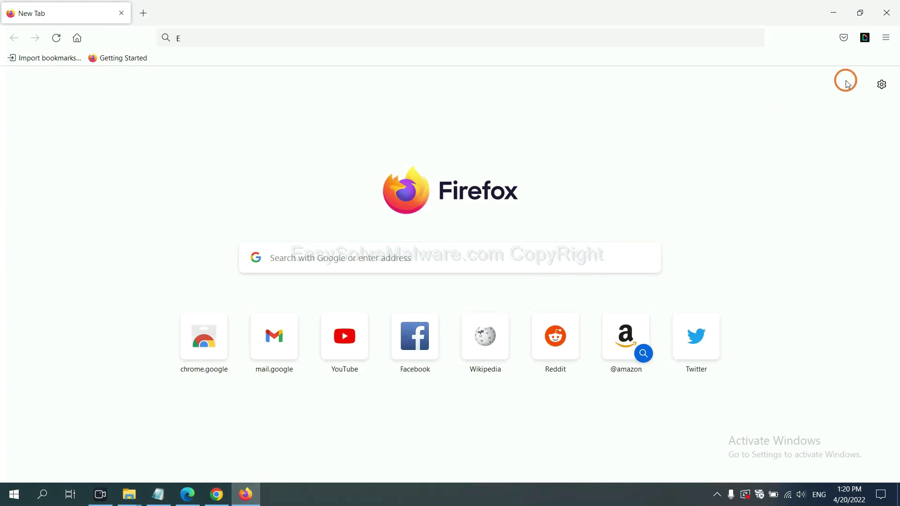
Raise Refresh Firefox from the Troubleshooting Information page, then switch to Microsoft Edge
left_click(885, 38)
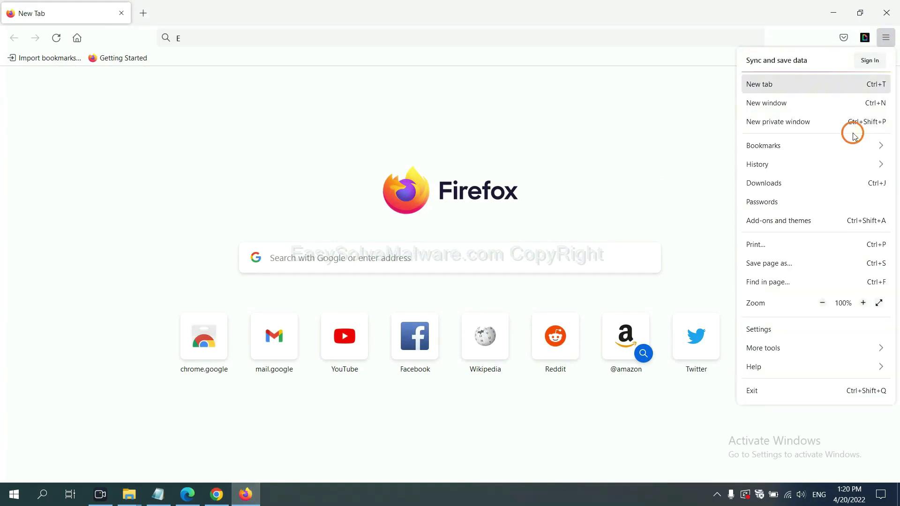
left_click(774, 367)
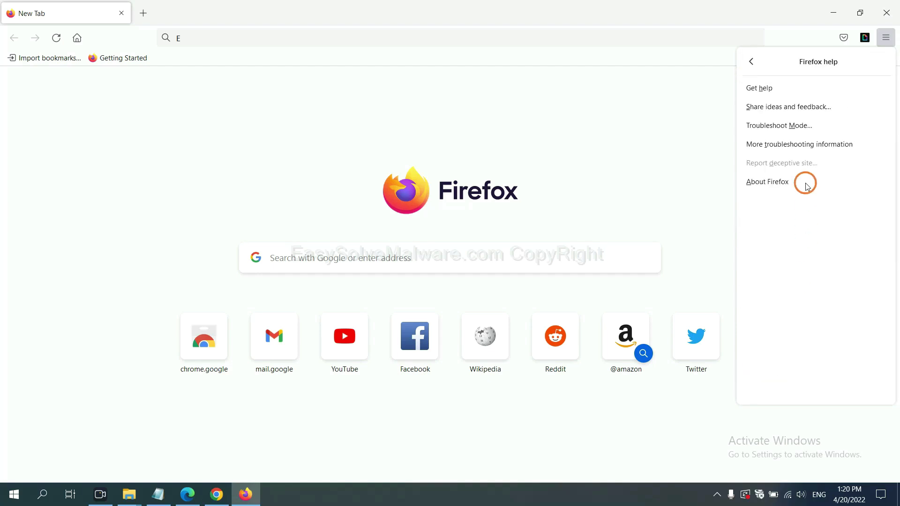
left_click(791, 145)
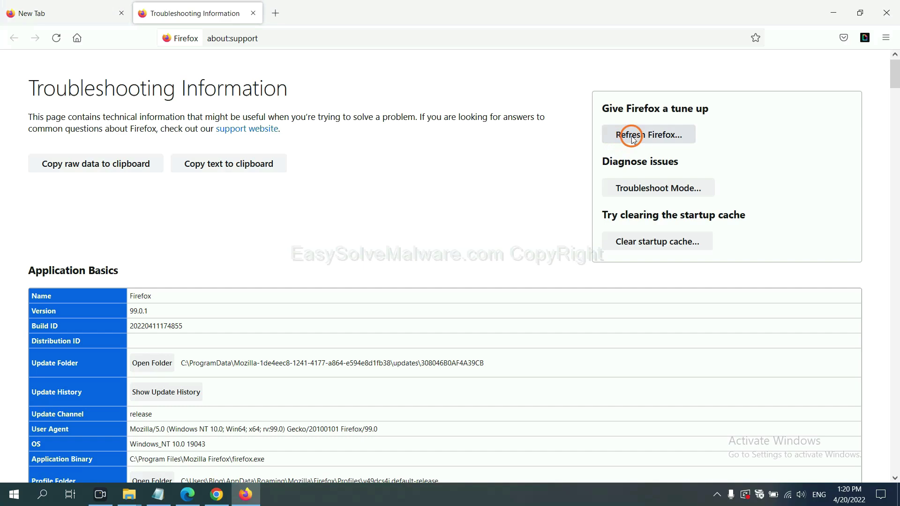
left_click(632, 139)
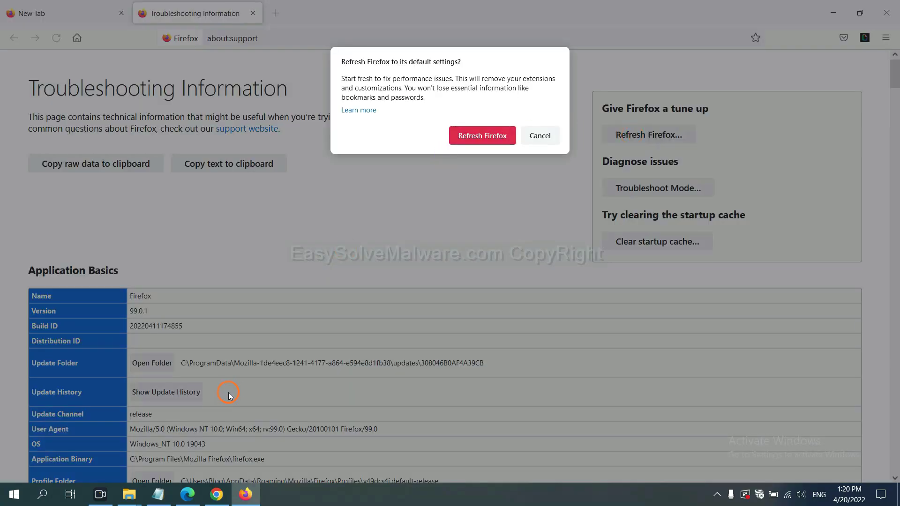
left_click(187, 494)
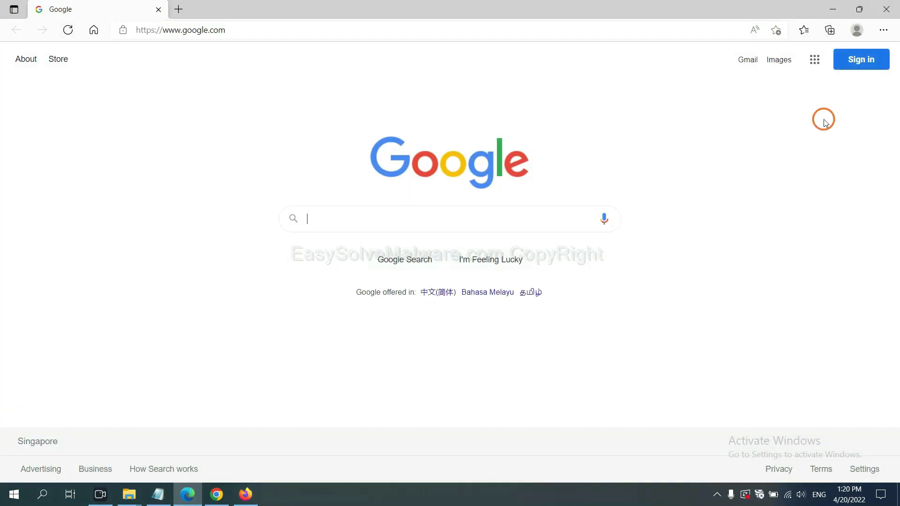
Search Edge settings for 'reset' and choose Restore settings to their default values
left_click(883, 30)
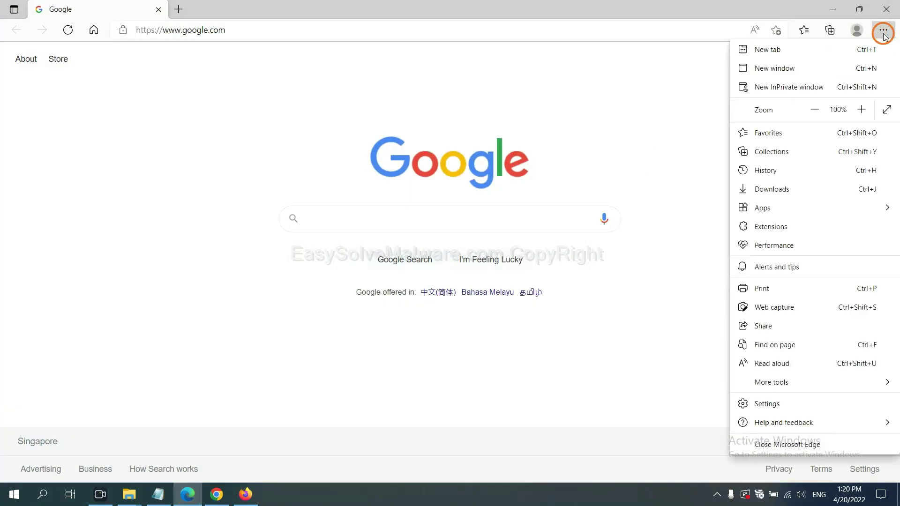
left_click(768, 404)
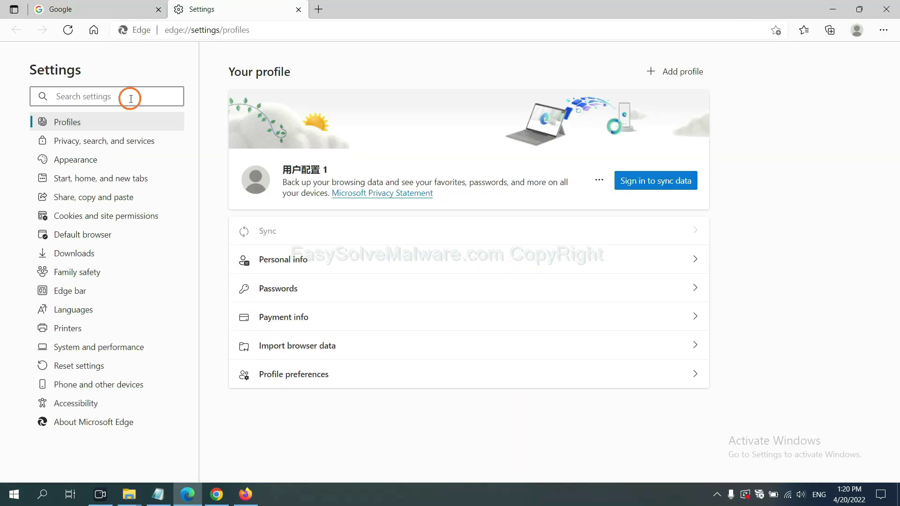
type("re")
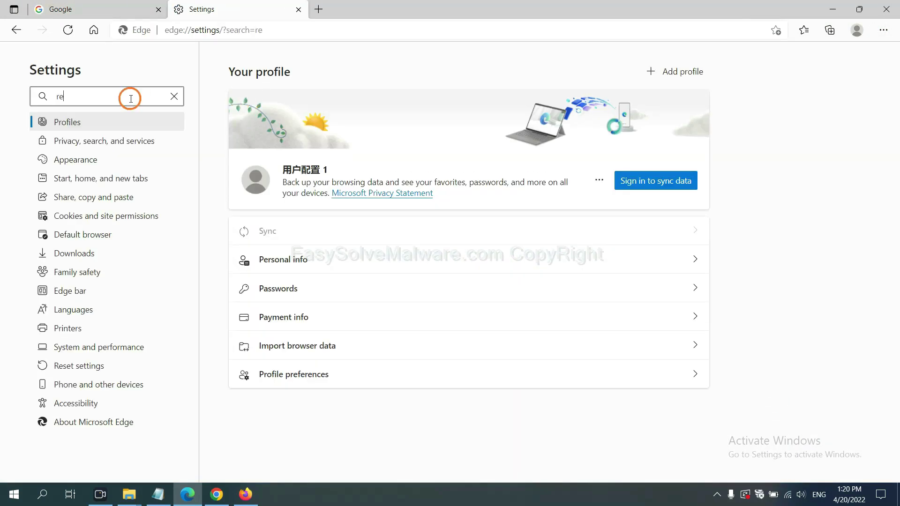
type("set")
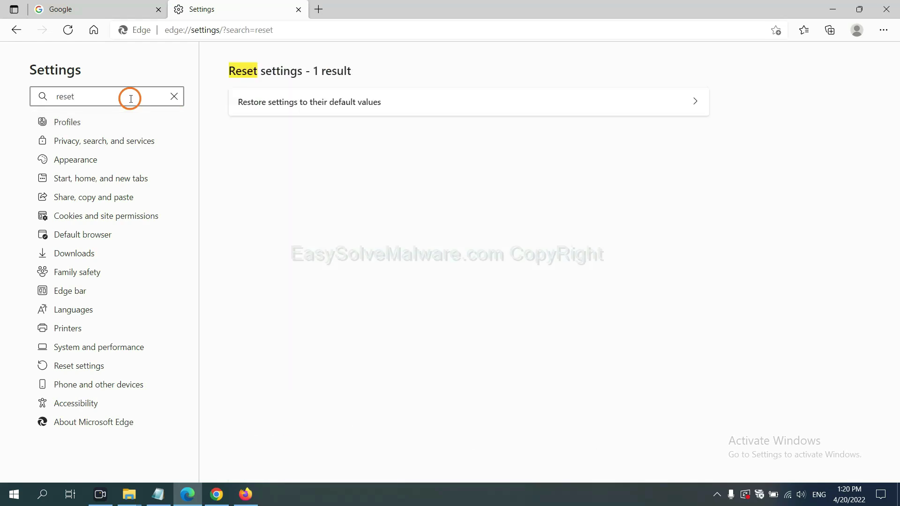
left_click(314, 98)
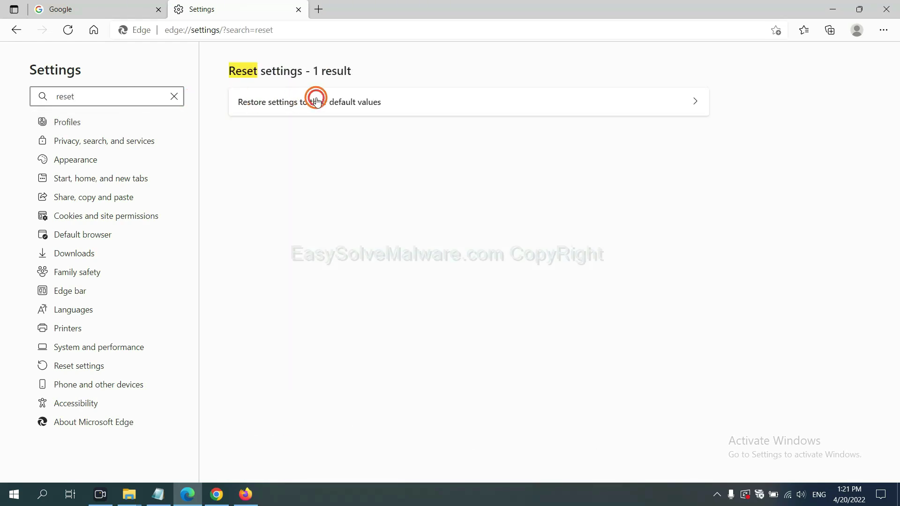